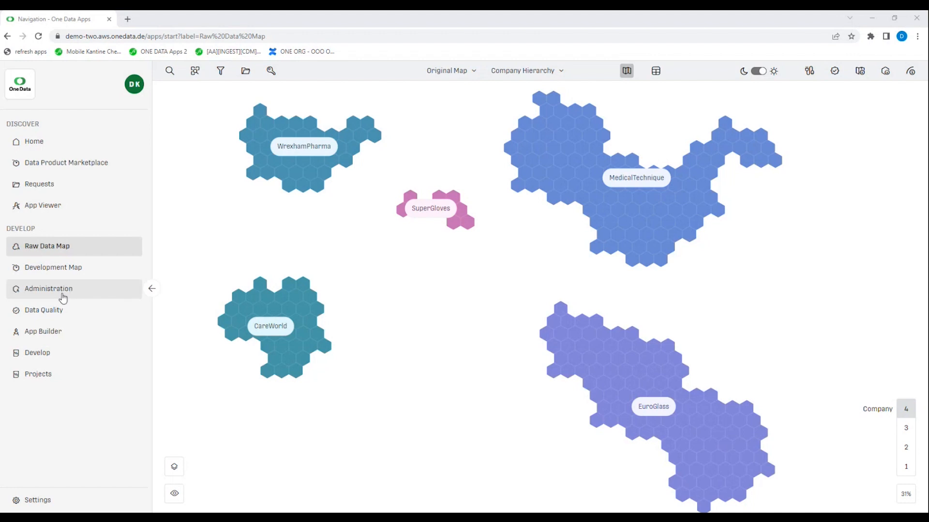
# - Open the data map's ingestion plans and view the details of the Infor M&A System plan
pyautogui.click(56, 297)
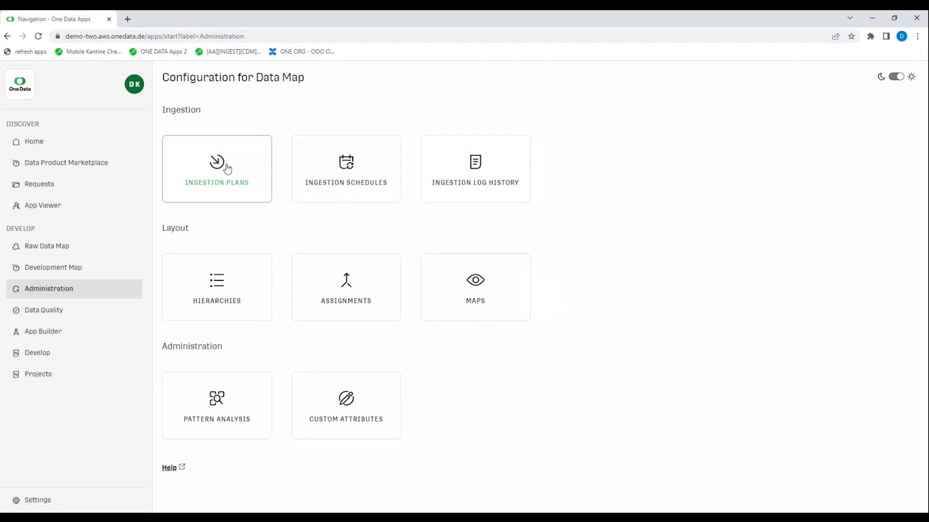
pyautogui.click(224, 166)
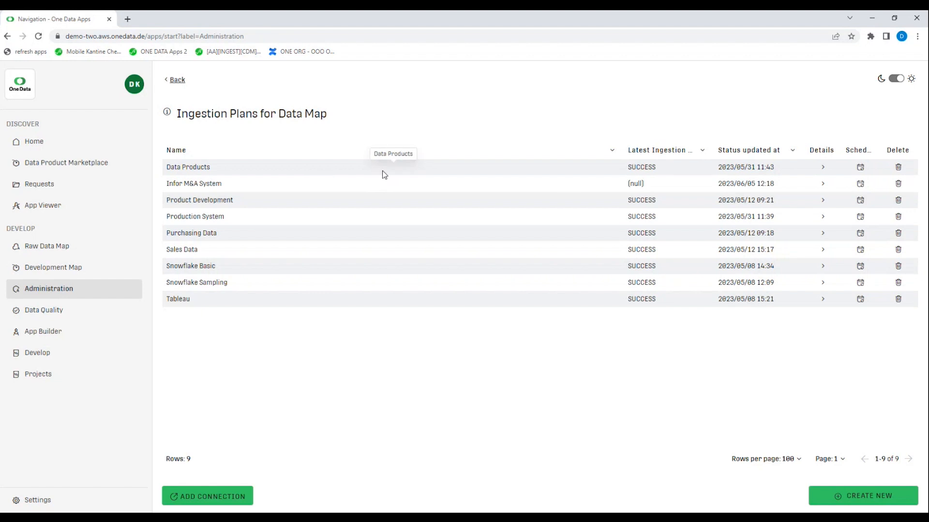
pyautogui.click(822, 187)
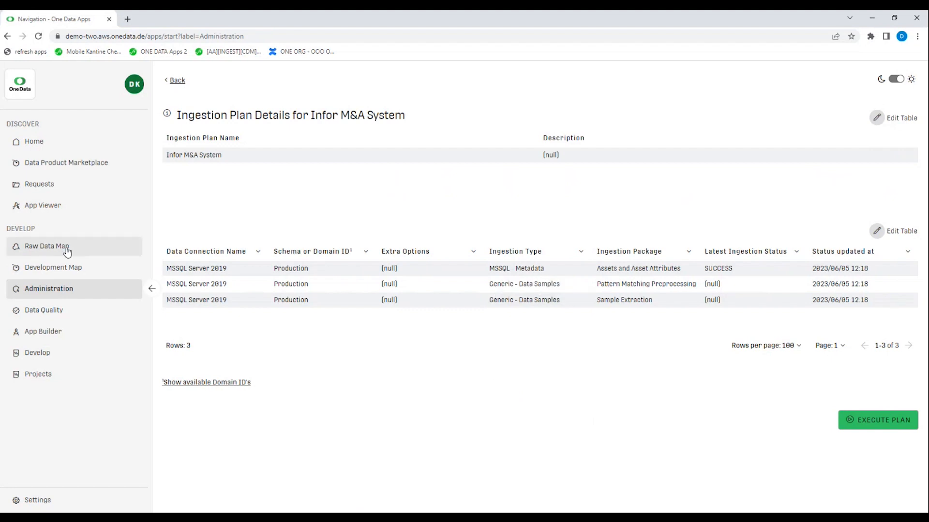
# - View the raw data map at the System, Domain and Assets hierarchy levels in turn
pyautogui.click(47, 249)
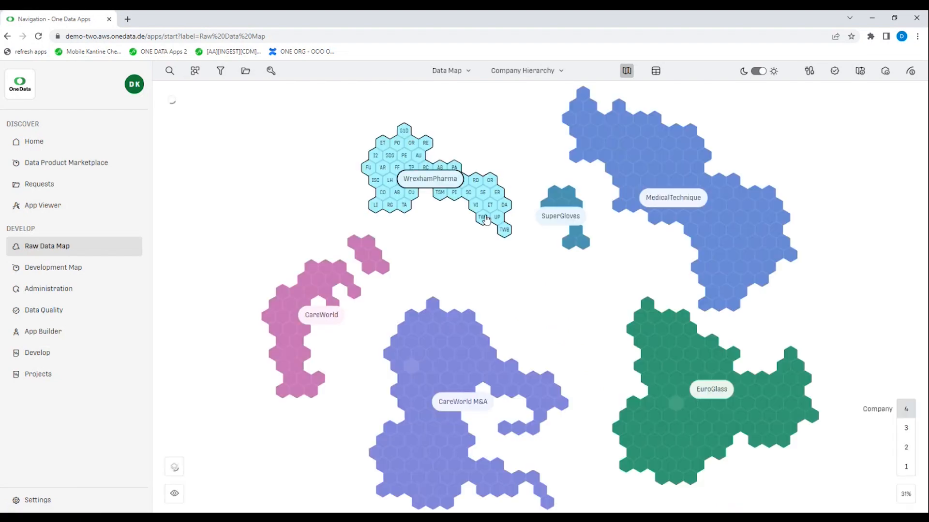
pyautogui.moveTo(522, 297); pyautogui.dragTo(523, 266)
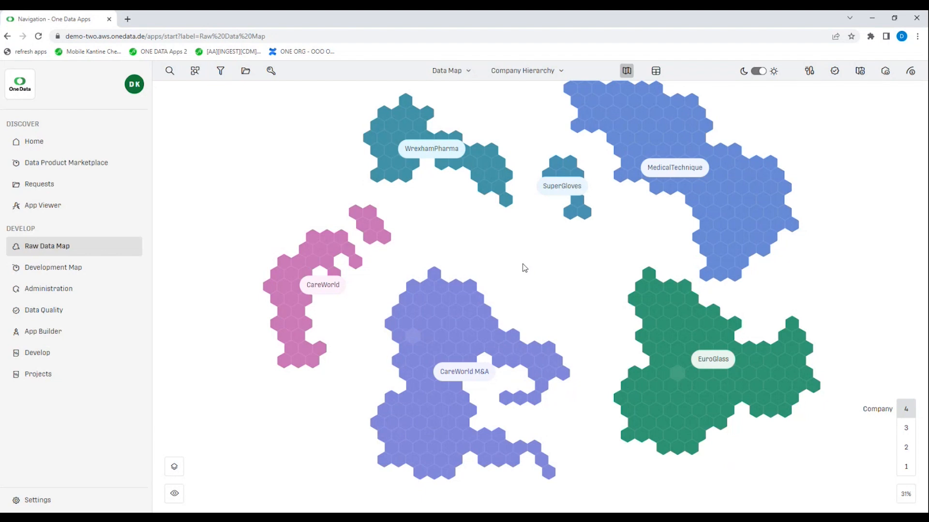
pyautogui.moveTo(906, 430)
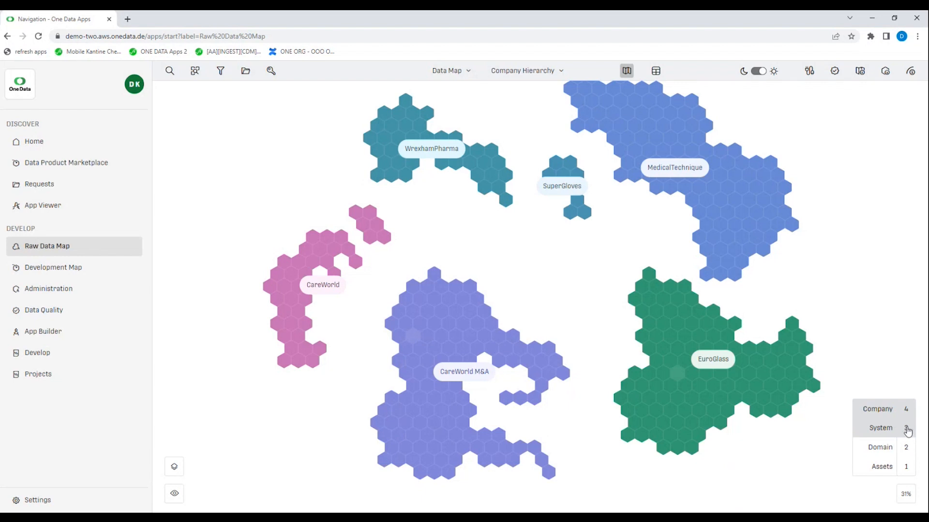
pyautogui.click(907, 430)
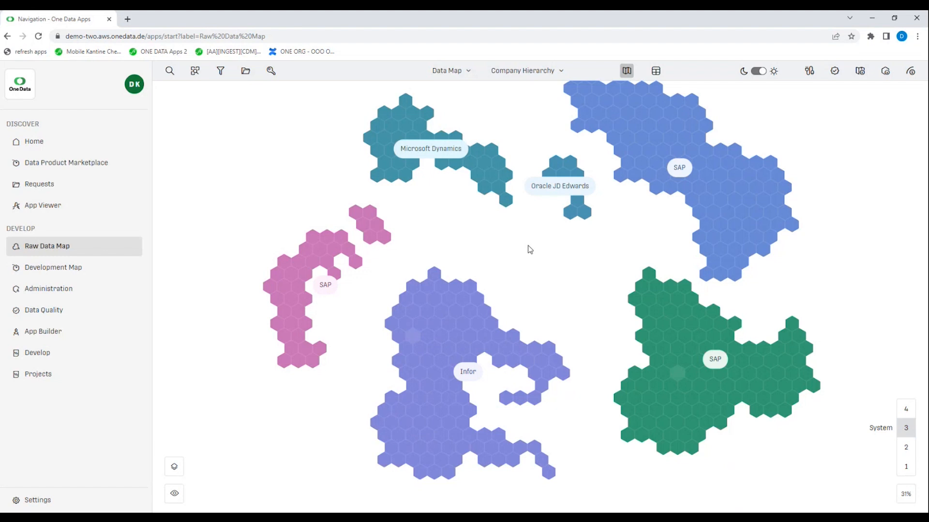
pyautogui.moveTo(916, 448)
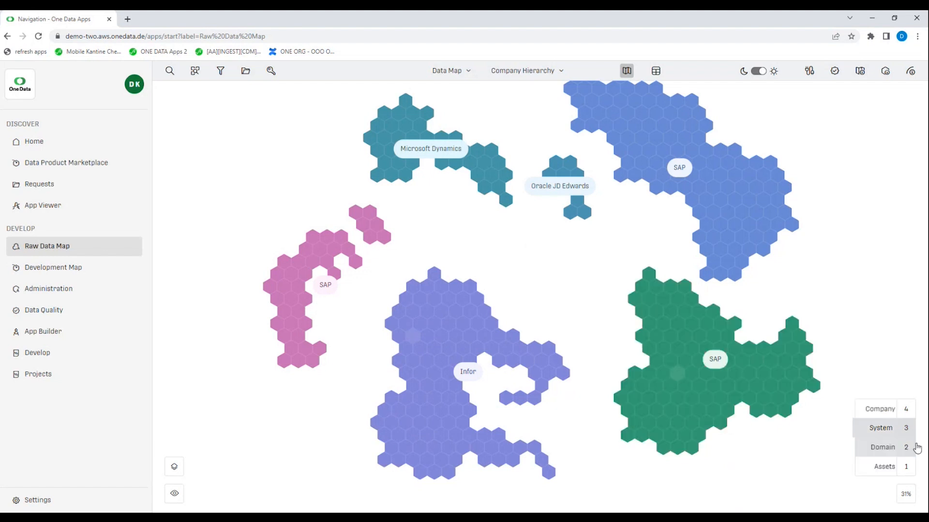
pyautogui.click(906, 450)
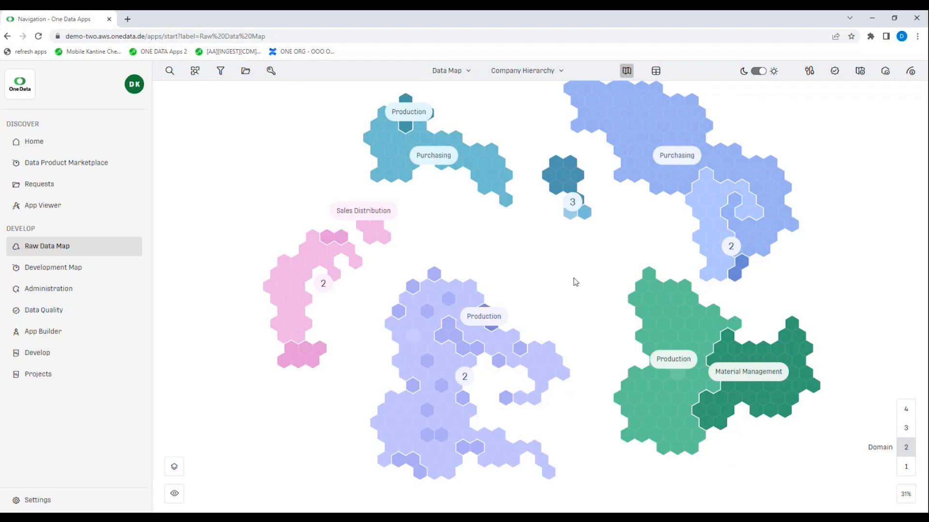
pyautogui.moveTo(904, 475)
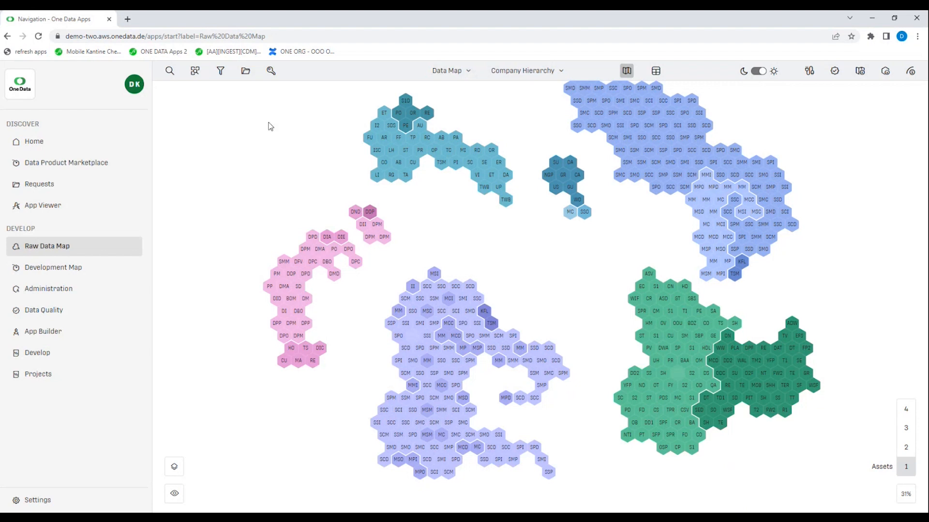
# - Search the raw data map for "inventory"
pyautogui.click(169, 72)
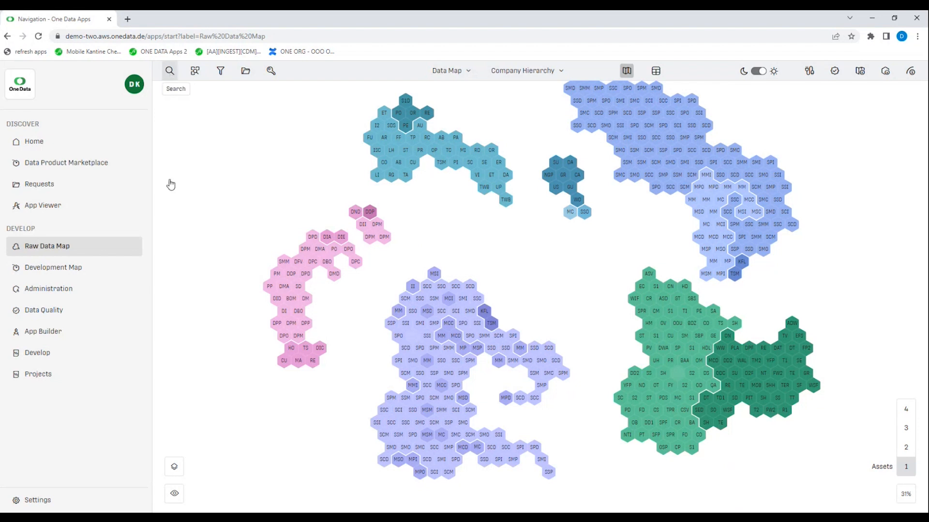
pyautogui.click(194, 133)
pyautogui.write('inventory')
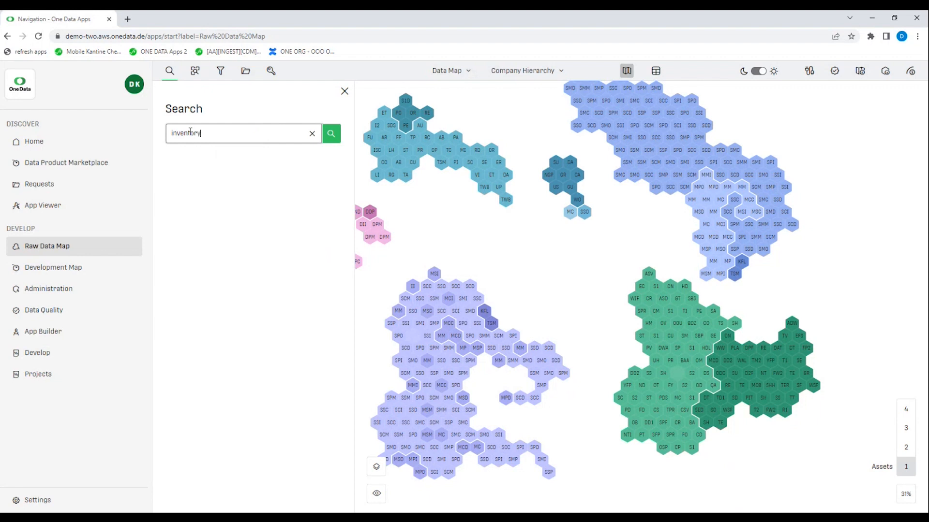
pyautogui.press('Return')
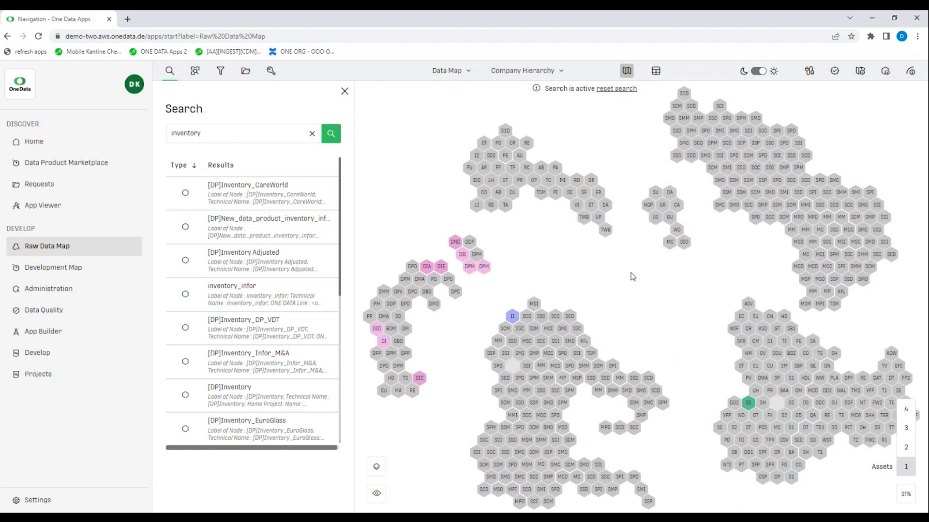
# - Locate the inventory_infor asset on the map and view its data table, closing the table when done
pyautogui.moveTo(627, 315); pyautogui.dragTo(610, 284)
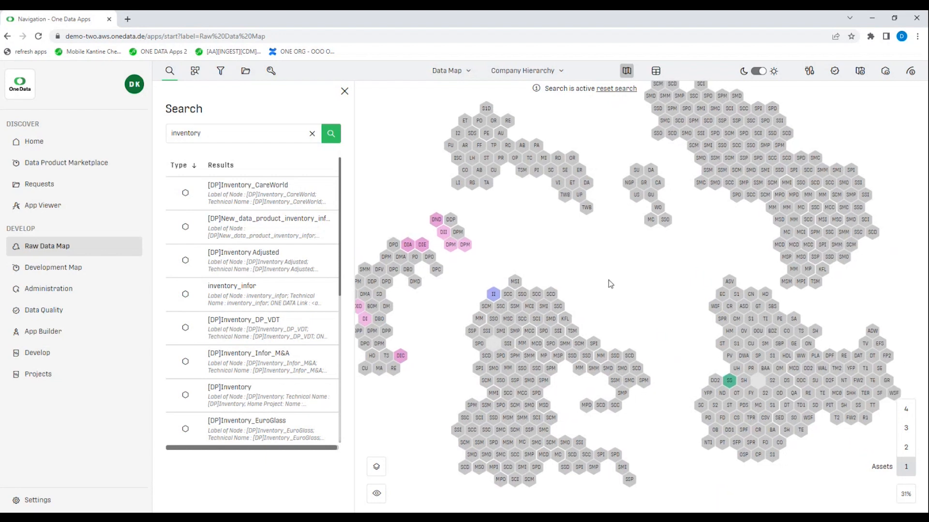
pyautogui.click(492, 296)
pyautogui.scroll(5, 463, 303)
pyautogui.moveTo(522, 285); pyautogui.dragTo(631, 219)
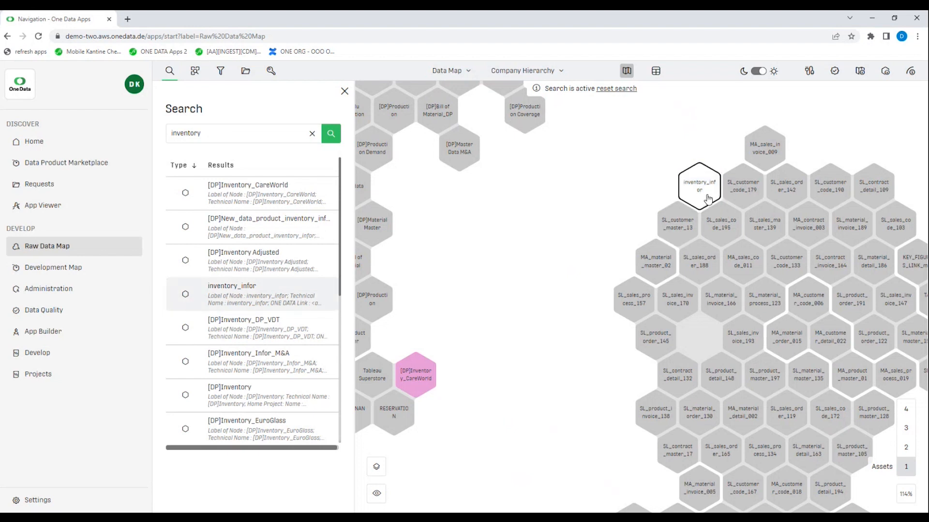
pyautogui.click(344, 91)
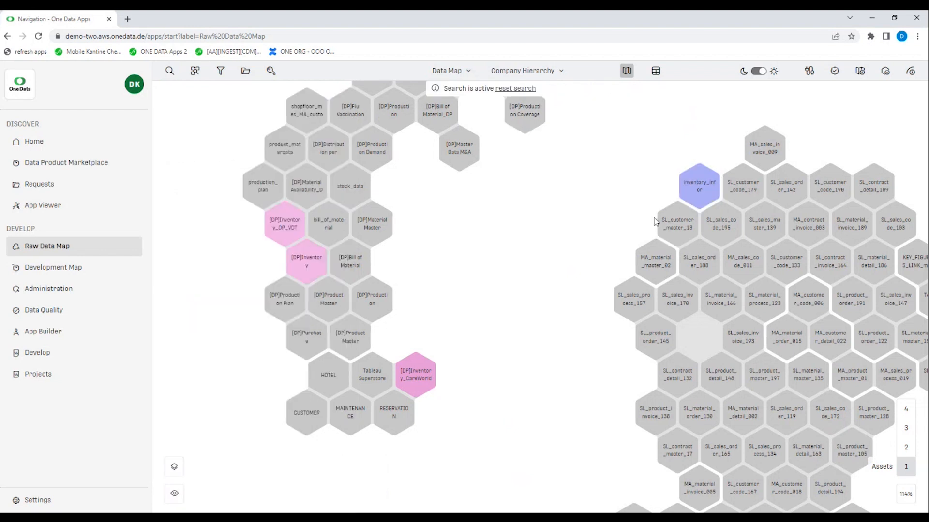
pyautogui.click(699, 192)
pyautogui.rightClick(700, 192)
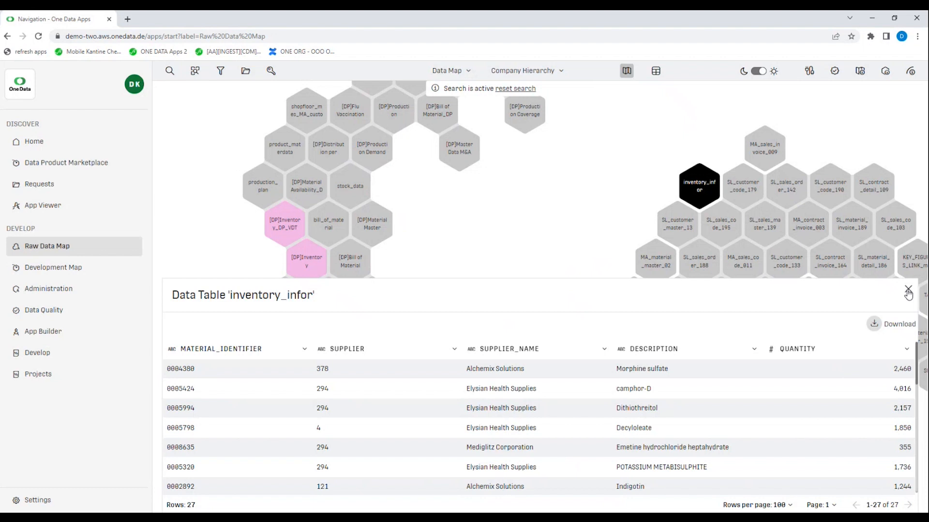
pyautogui.click(907, 290)
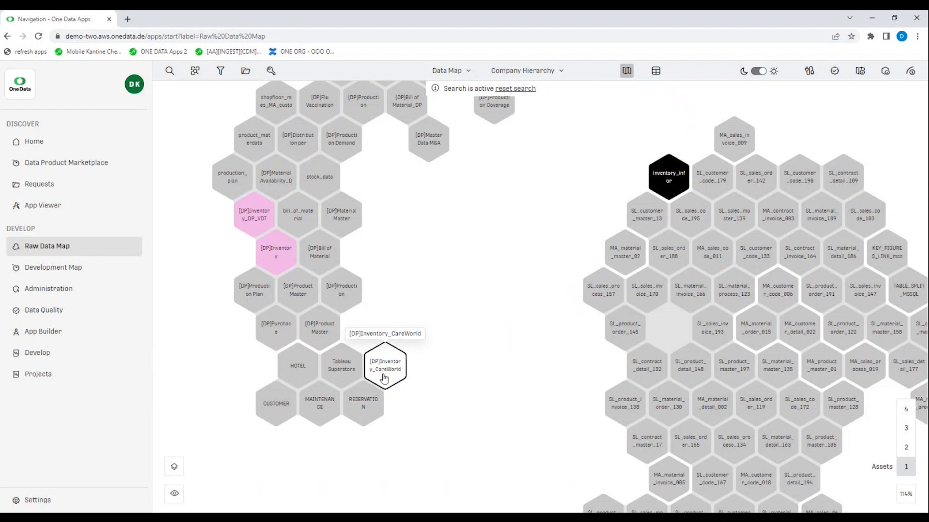
# - Show the column linkage between inventory_infor and [DP]Inventory_CareWorld and save the suggested column links
pyautogui.click(391, 373)
pyautogui.click(391, 373)
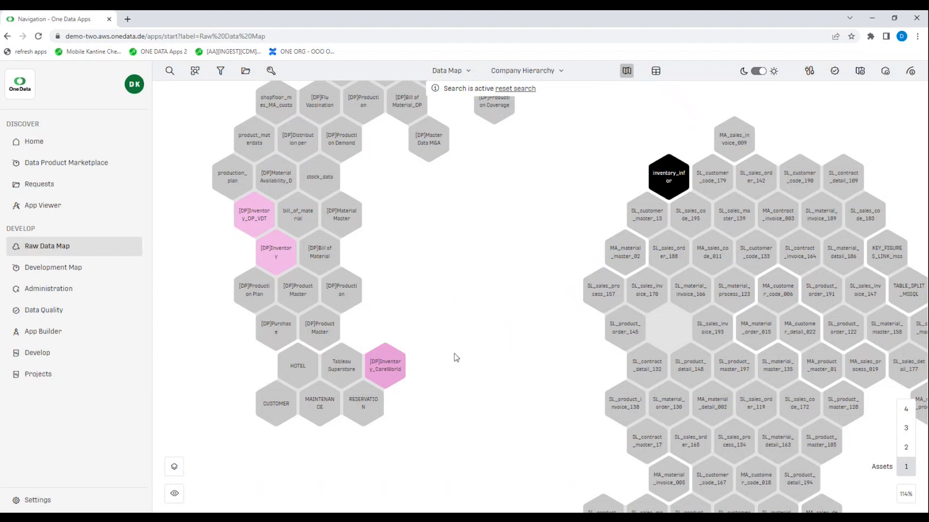
pyautogui.click(389, 373)
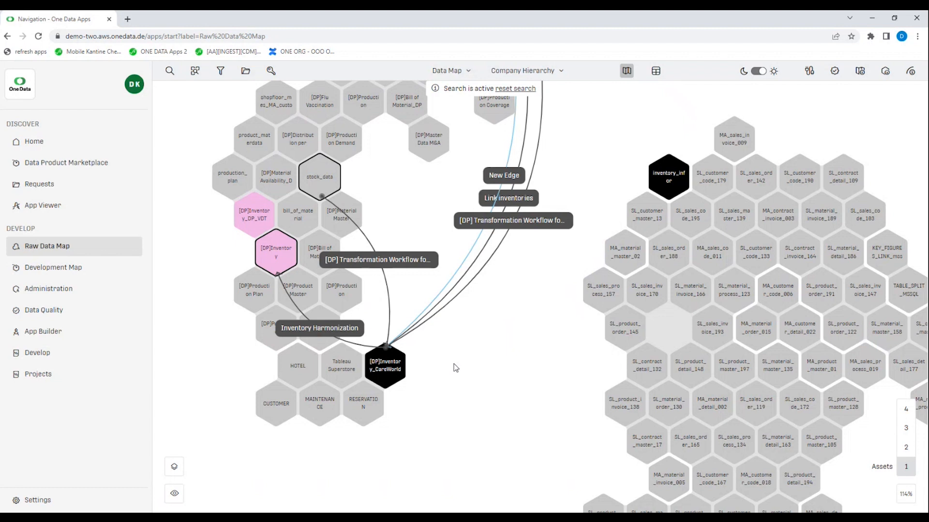
pyautogui.rightClick(396, 375)
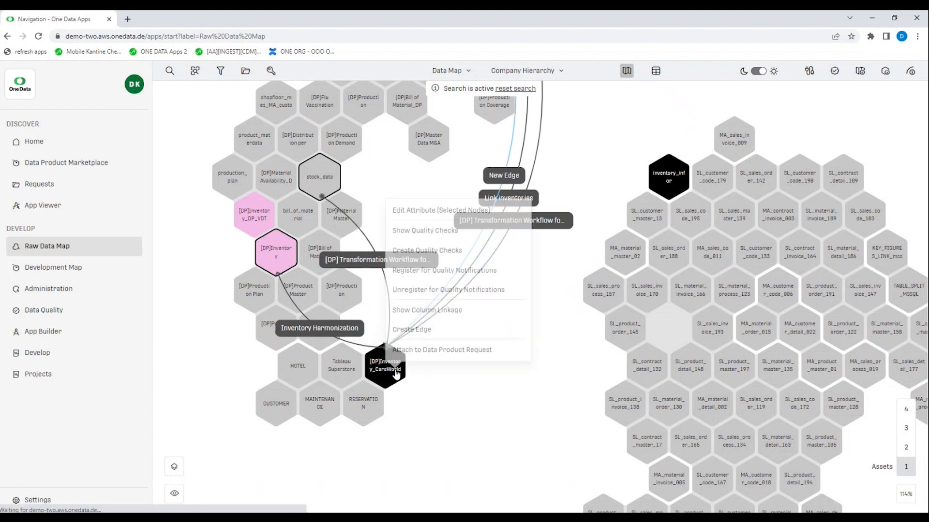
pyautogui.click(455, 310)
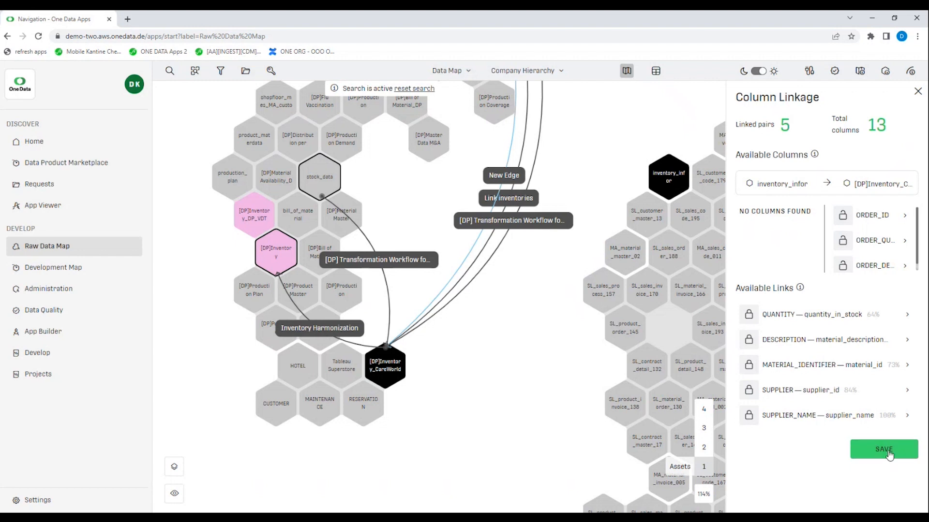
pyautogui.click(889, 454)
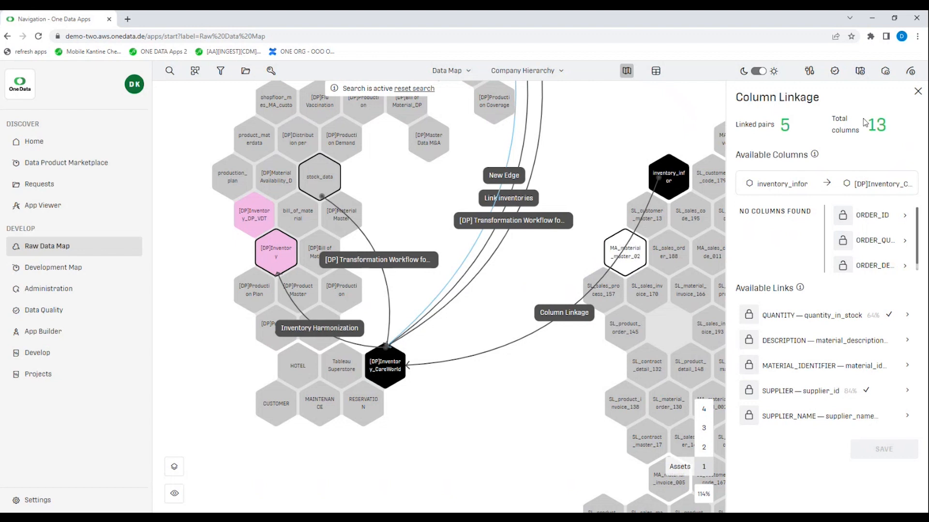
pyautogui.click(918, 93)
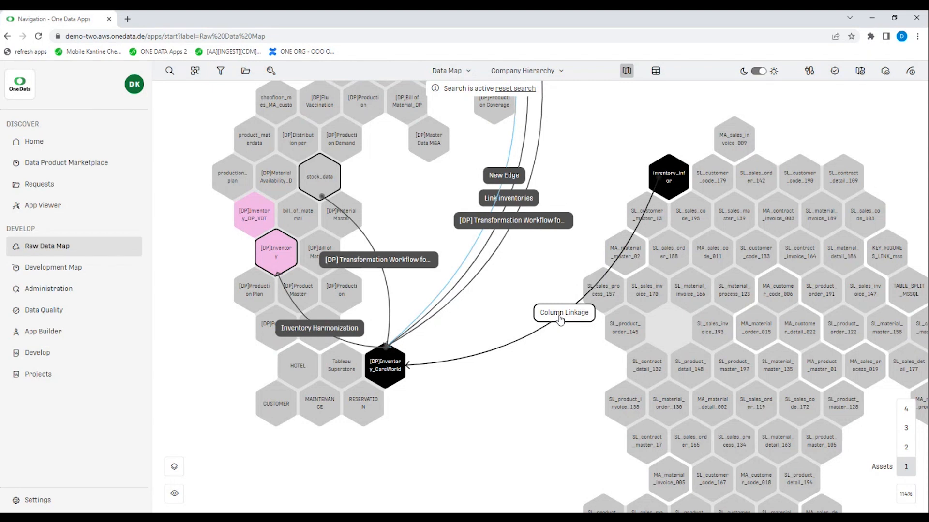
# - Examine the record linkage of the Column Linkage edge, checking both its link definition and its validation results
pyautogui.rightClick(561, 320)
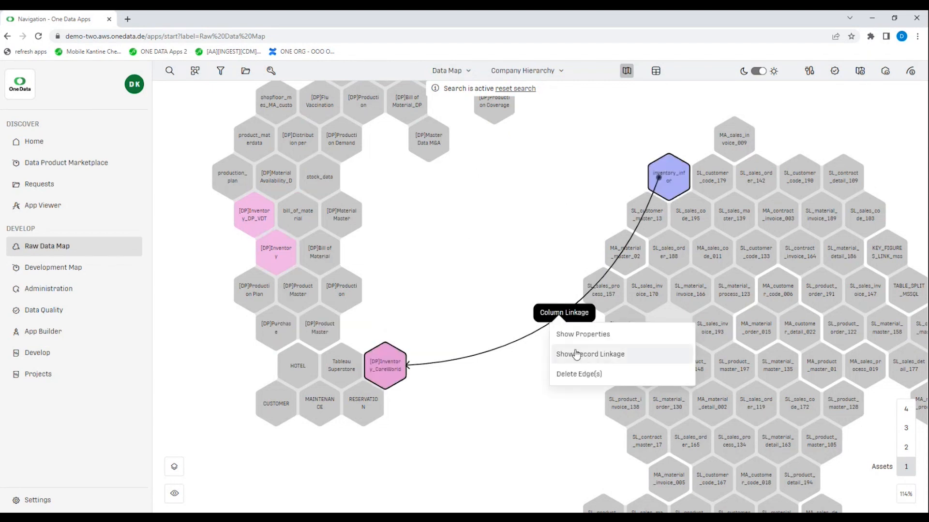
pyautogui.click(590, 361)
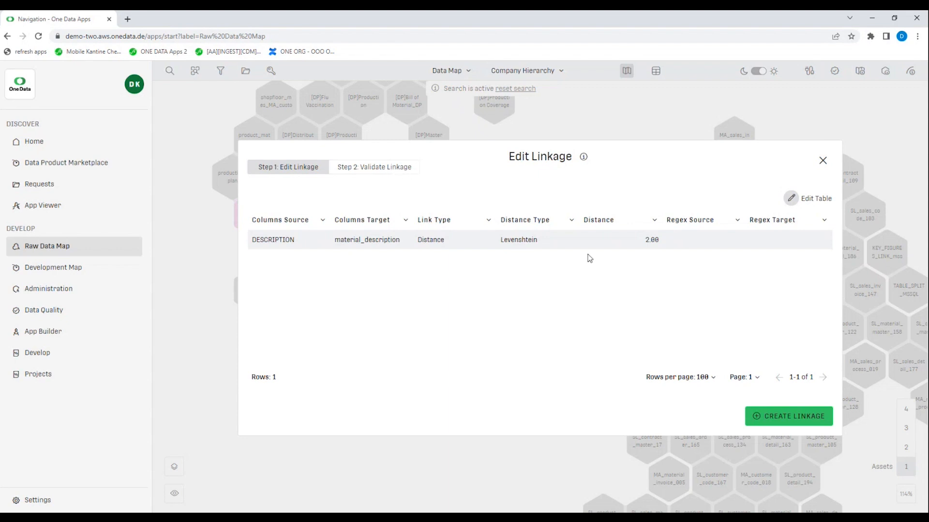
pyautogui.click(392, 172)
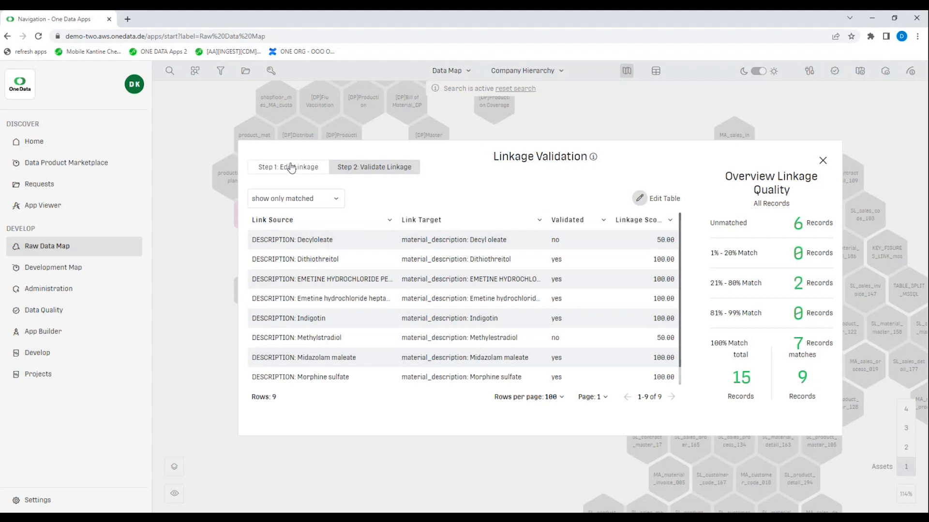
pyautogui.click(291, 168)
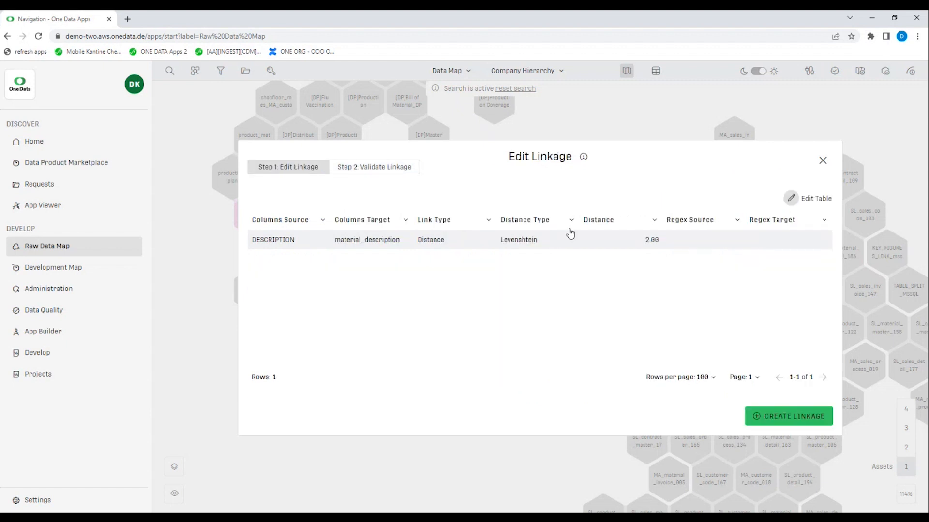
pyautogui.press('Escape')
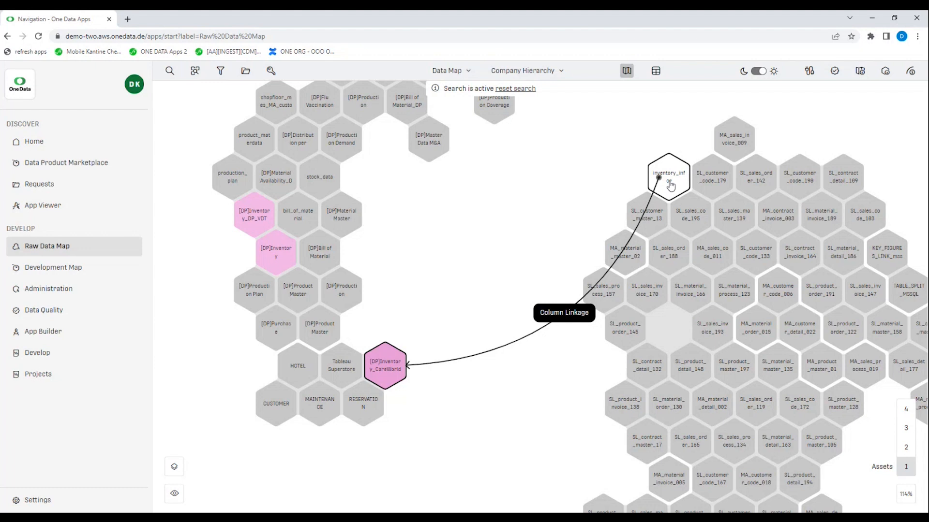
# - Create a quality check on the QUANTITY column of inventory_infor using the rule "Control for negative values"
pyautogui.rightClick(670, 185)
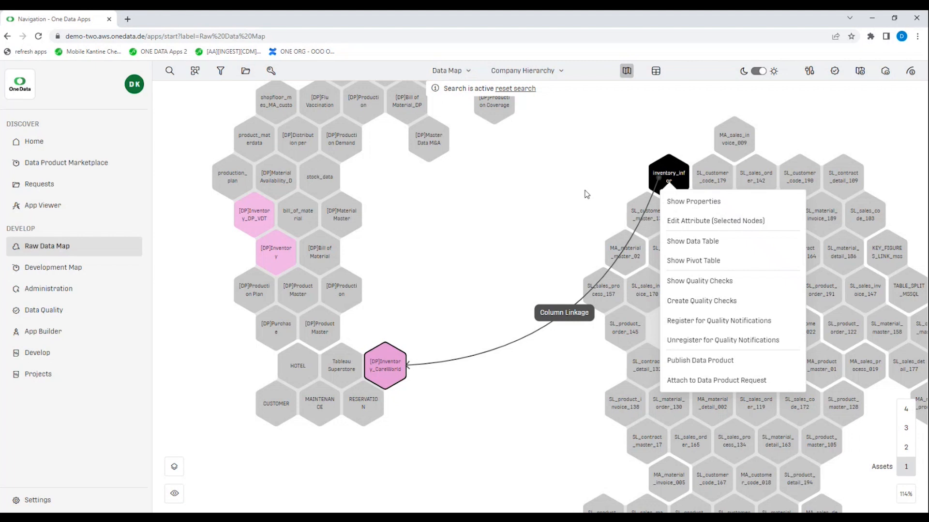
pyautogui.click(717, 309)
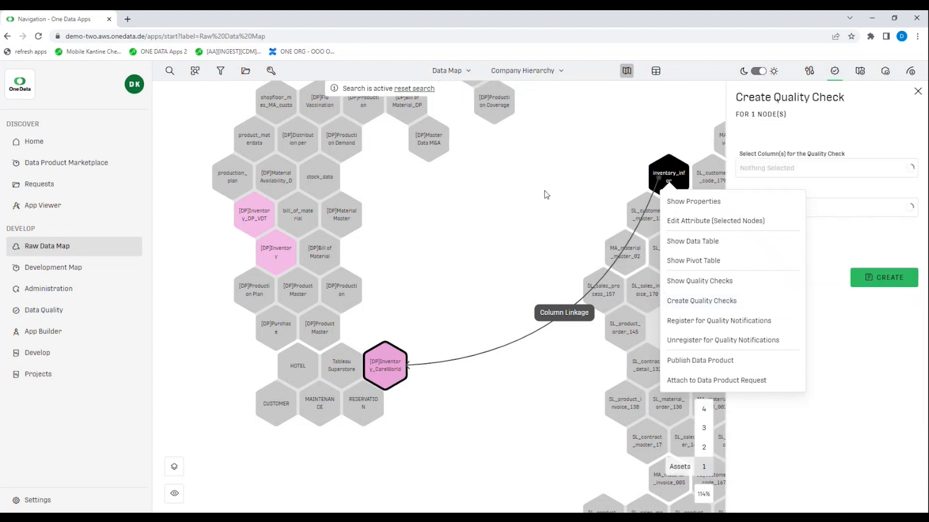
pyautogui.click(793, 177)
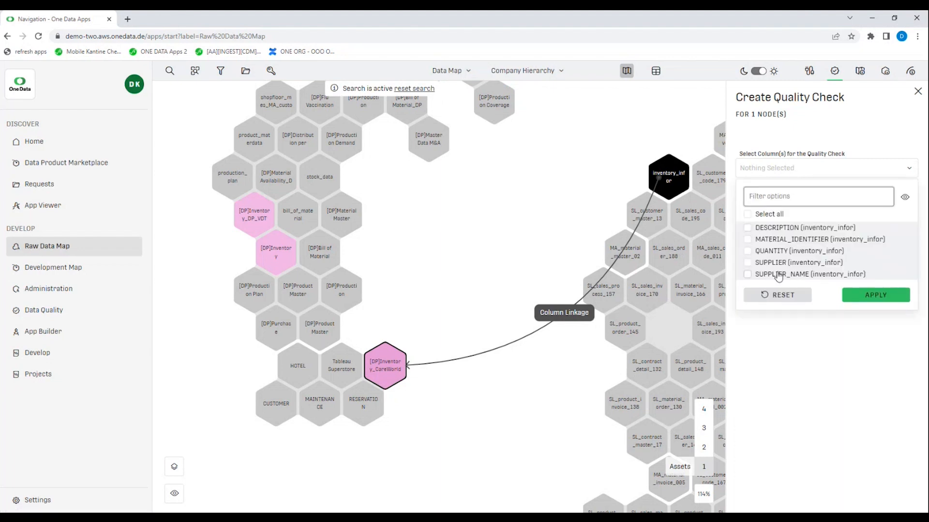
pyautogui.click(773, 251)
pyautogui.click(878, 296)
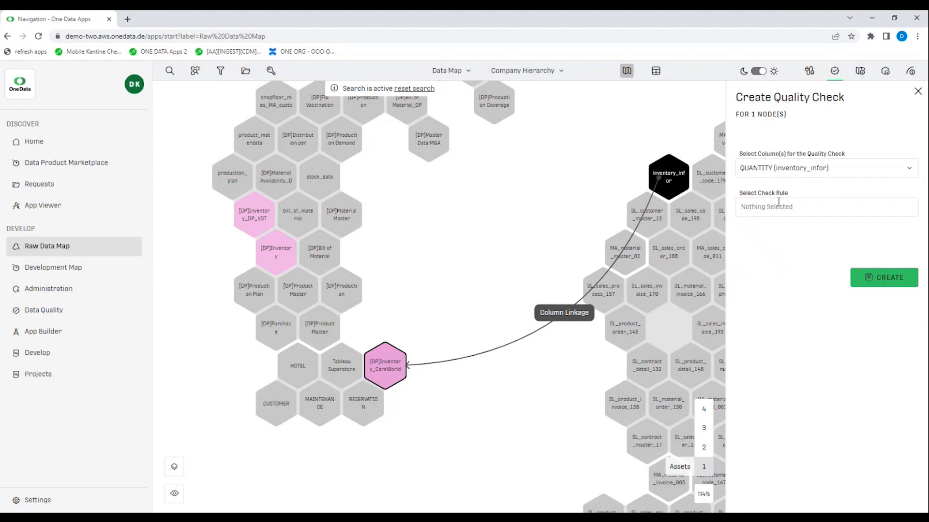
pyautogui.click(777, 205)
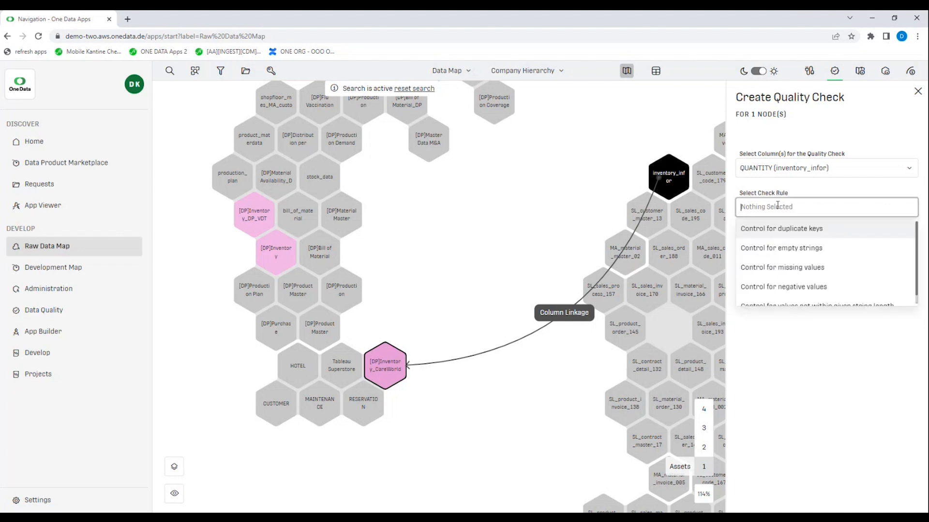
pyautogui.click(787, 287)
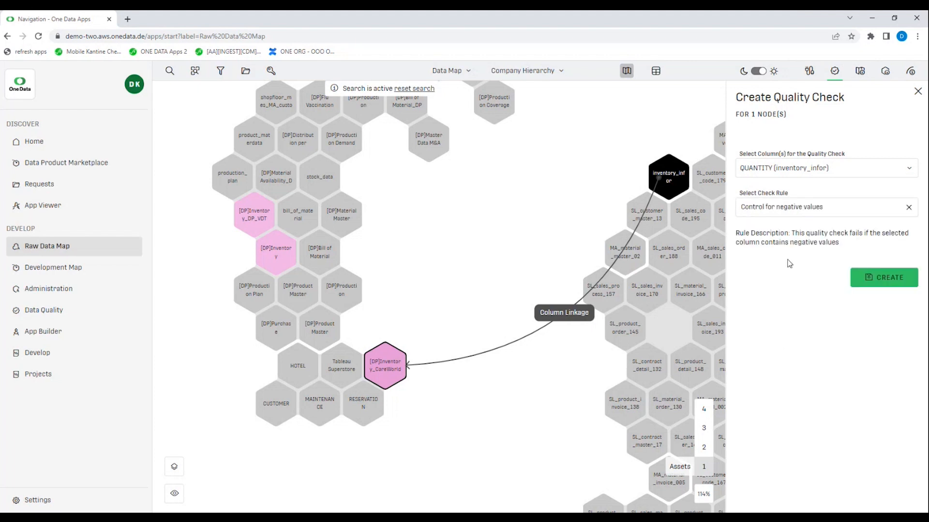
pyautogui.click(882, 280)
pyautogui.click(918, 91)
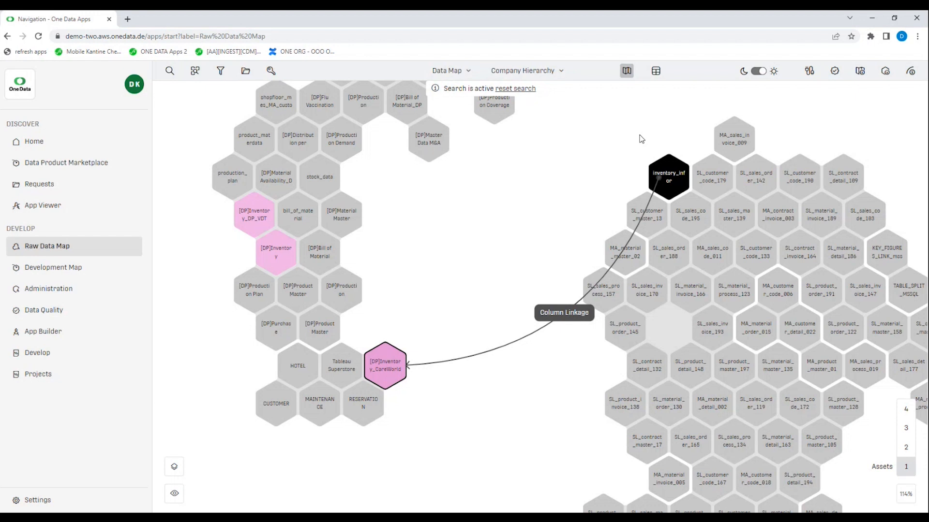
pyautogui.rightClick(671, 183)
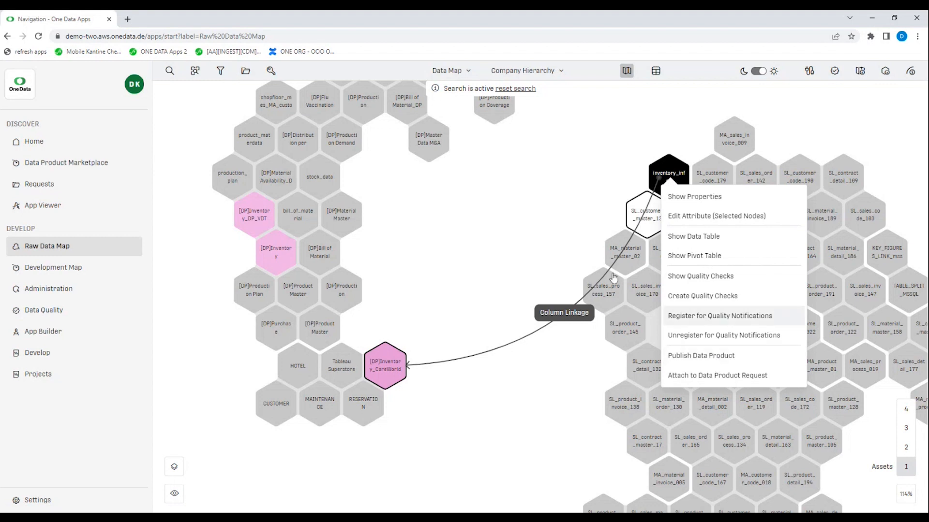
pyautogui.click(542, 198)
# - Open the Data Product Marketplace and display its map at the Assets level
pyautogui.click(62, 163)
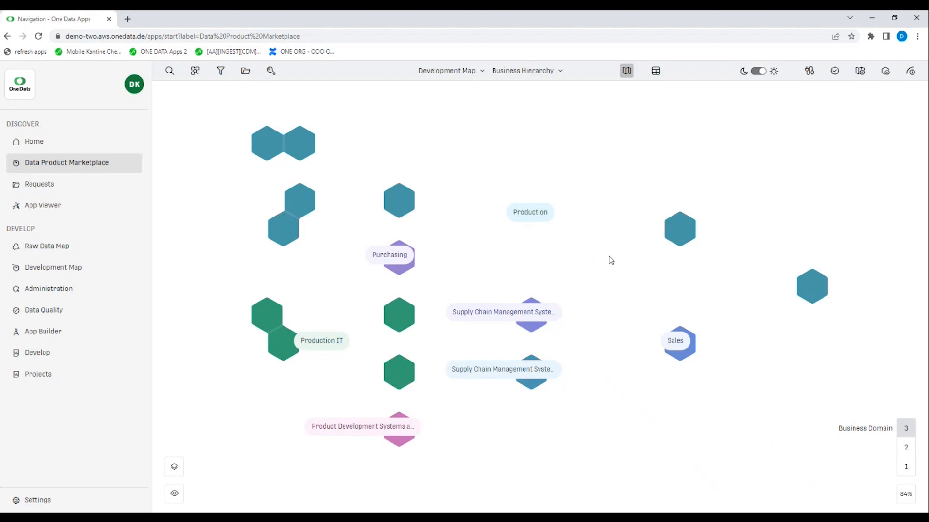
pyautogui.click(907, 468)
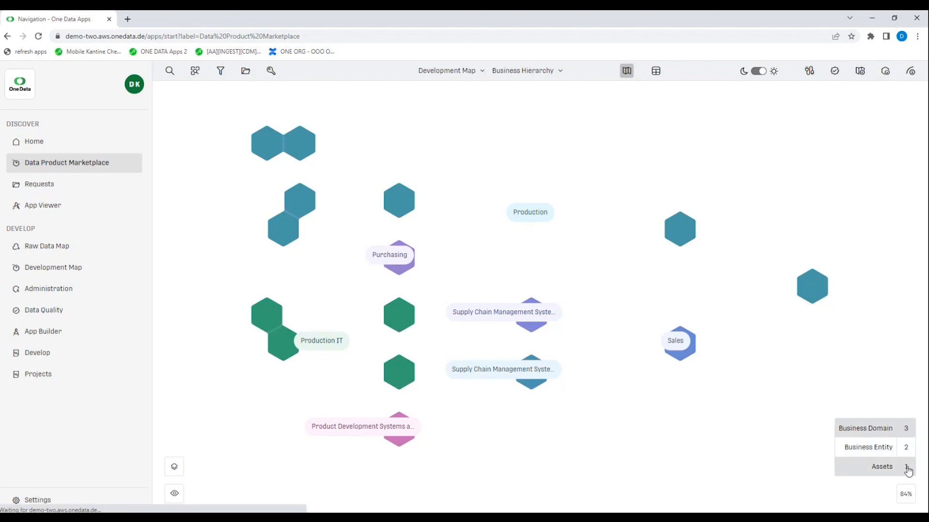
pyautogui.scroll(5, 787, 293)
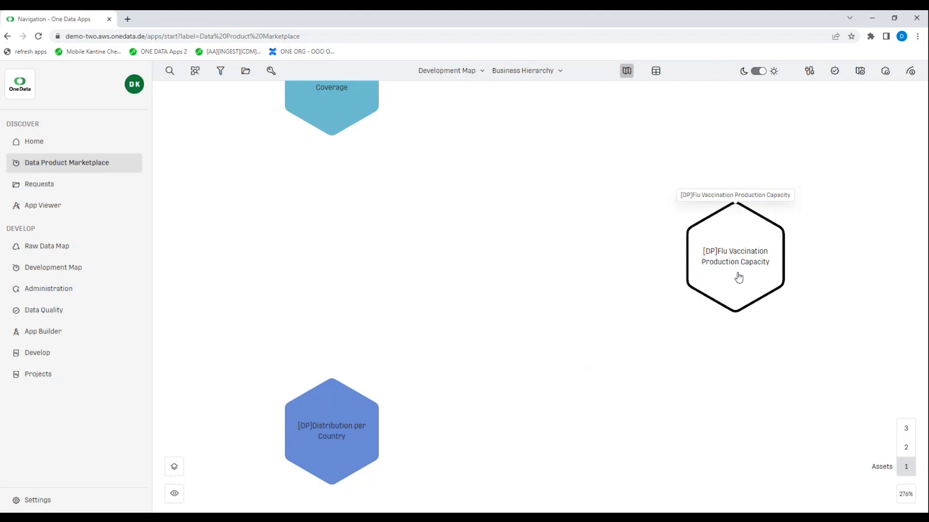
pyautogui.scroll(-4, 567, 270)
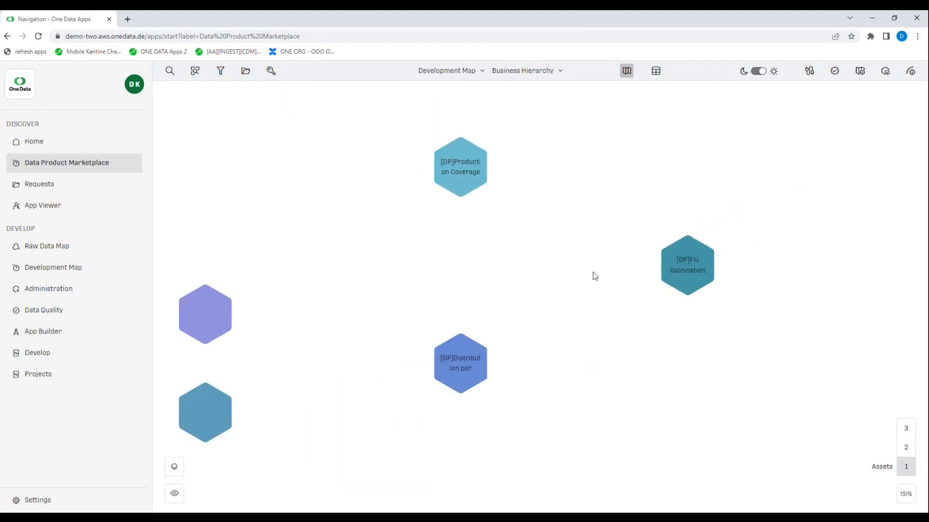
pyautogui.moveTo(611, 279); pyautogui.dragTo(697, 304)
pyautogui.scroll(-3, 732, 271)
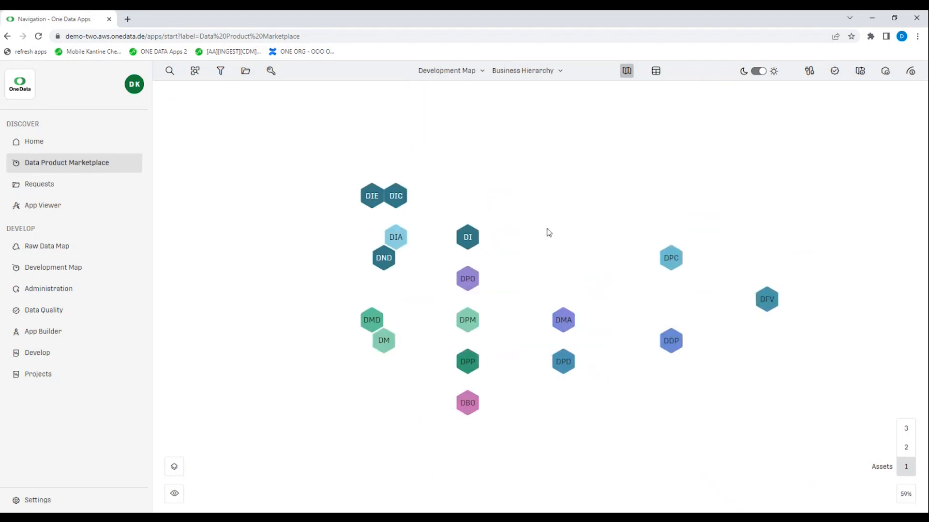
# - Show the connections of the [DP]Inventory data product to its neighbouring products, and clear the selection when done
pyautogui.moveTo(547, 232); pyautogui.dragTo(504, 239)
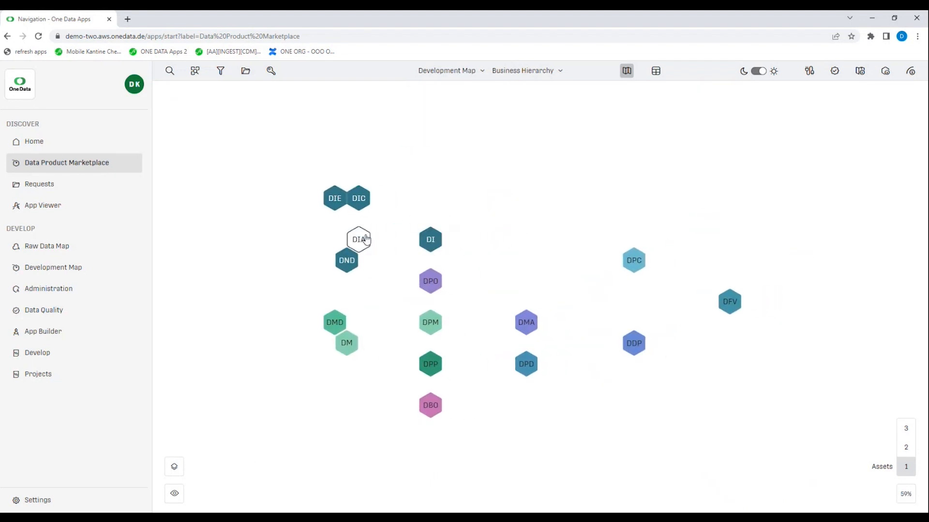
pyautogui.scroll(4, 392, 235)
pyautogui.click(473, 252)
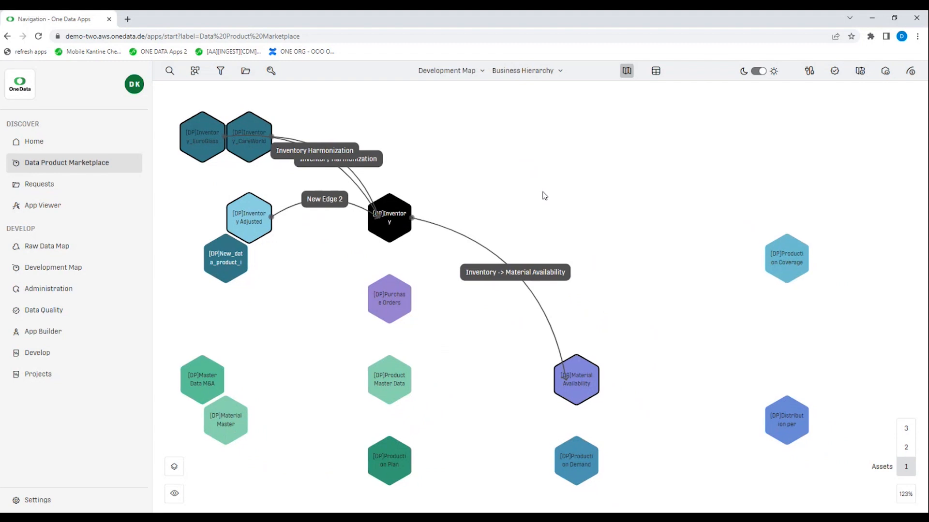
pyautogui.click(611, 209)
# - View the data table of [DP]Flu Vaccination Production Capacity, closing the table and clearing the selection when done
pyautogui.moveTo(612, 311); pyautogui.dragTo(401, 262)
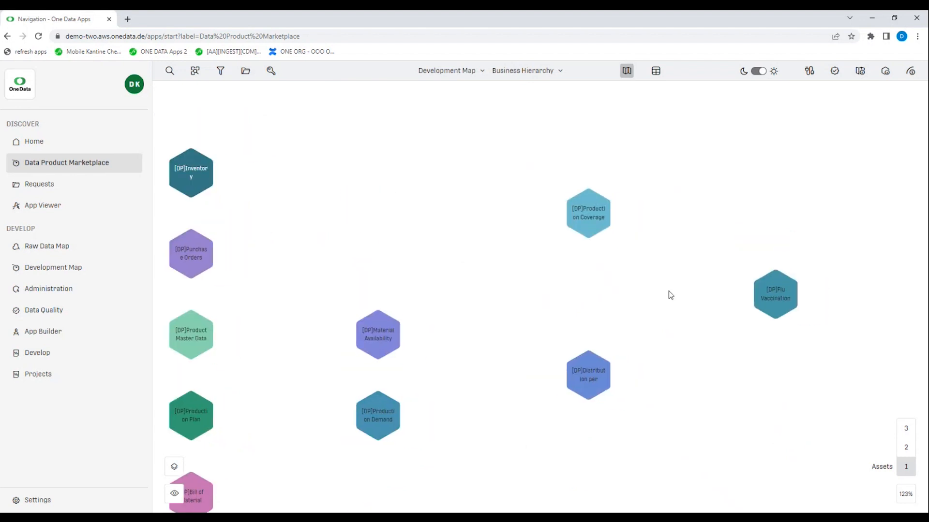
pyautogui.click(783, 301)
pyautogui.rightClick(783, 301)
pyautogui.click(816, 121)
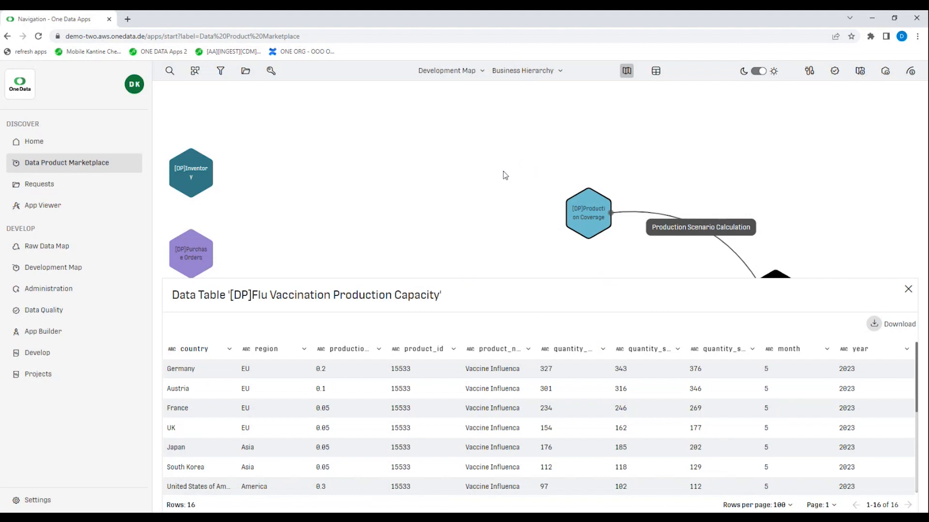
pyautogui.moveTo(503, 175); pyautogui.dragTo(476, 126)
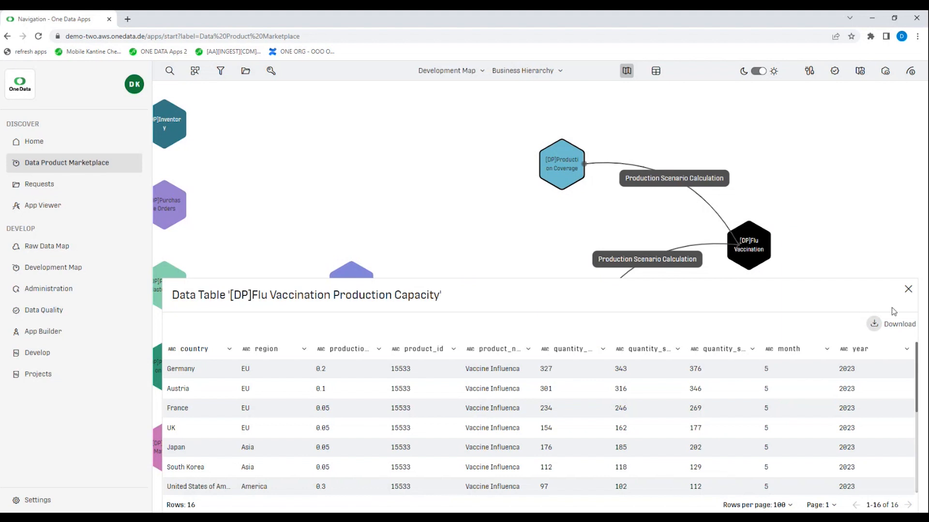
pyautogui.click(908, 289)
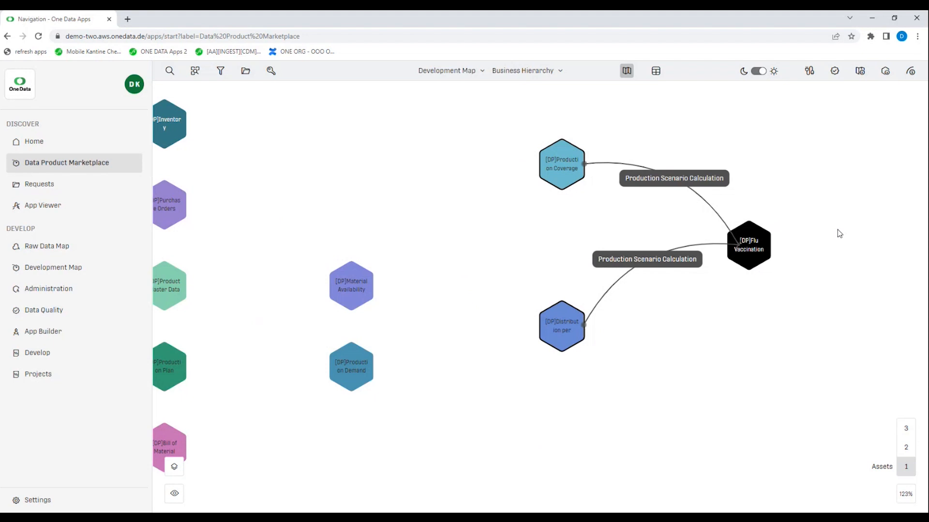
pyautogui.click(707, 361)
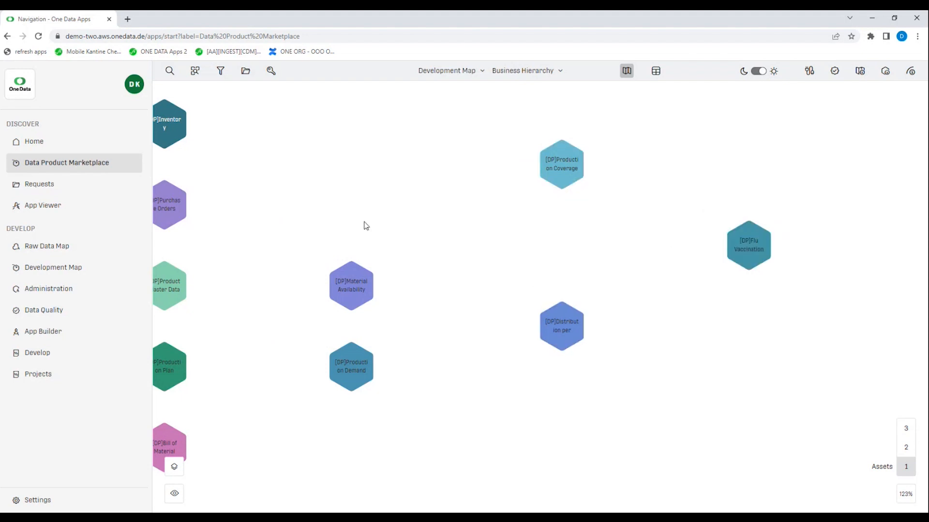